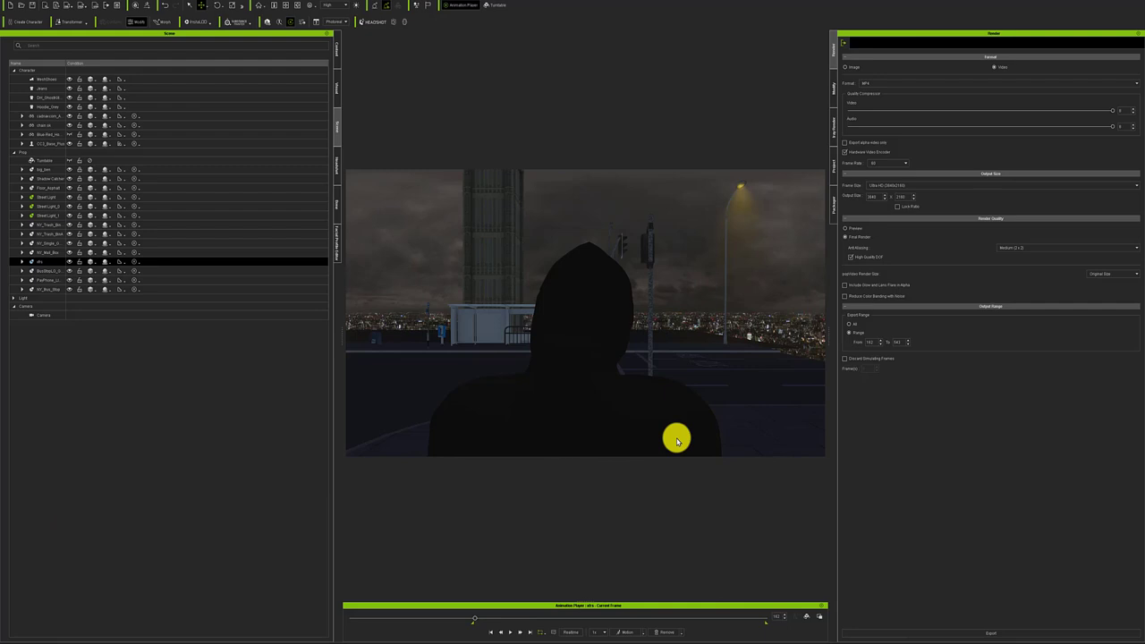
- Orbit toward the city skyline and zoom in to frame the hooded character from the front
mouse_move(639, 402)
right_mouse_down()
mouse_move(441, 378)
mouse_move(563, 362)
mouse_move(575, 379)
right_mouse_up()
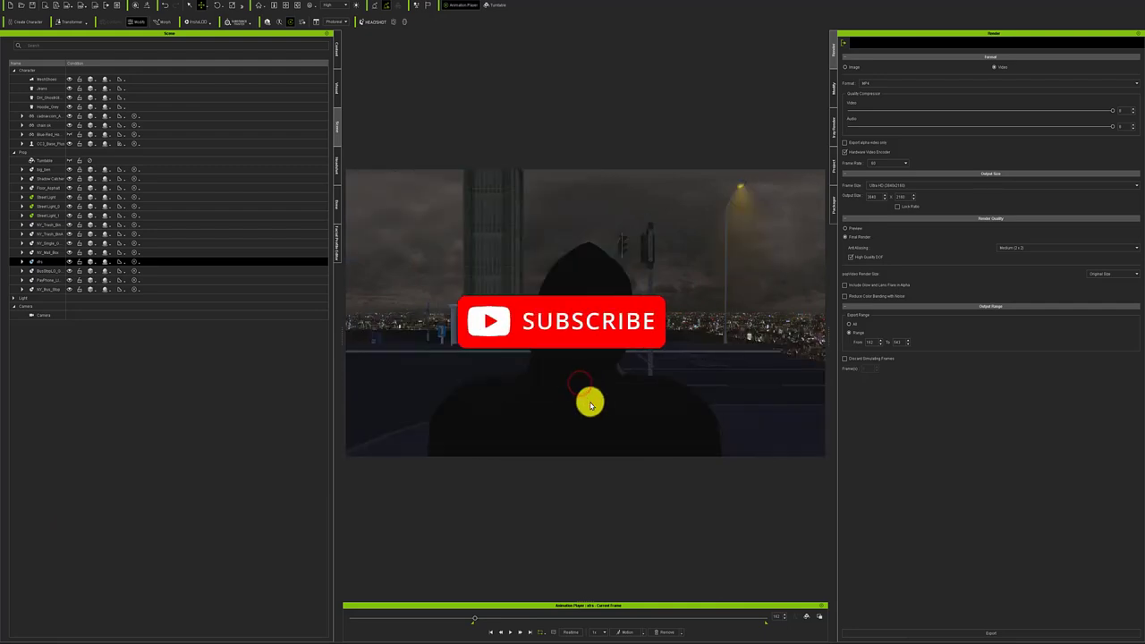
scroll(589, 415, "up", 3)
scroll(582, 416, "up", 2)
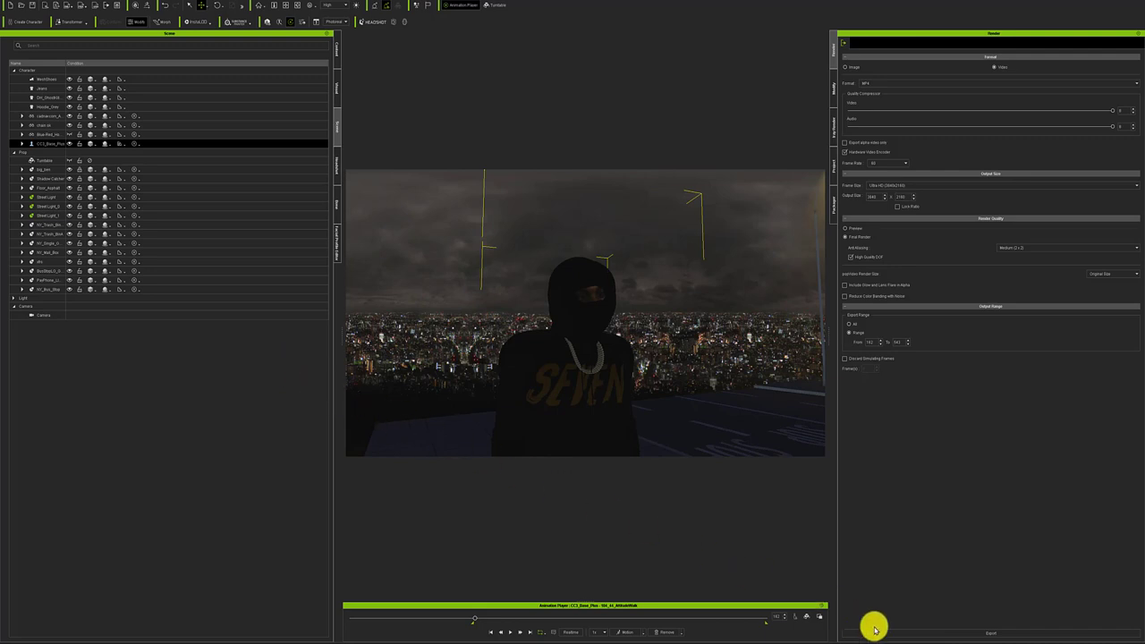
- Switch to the iClone window with the hoodie's sweater material in the Modify panel
left_click(926, 641)
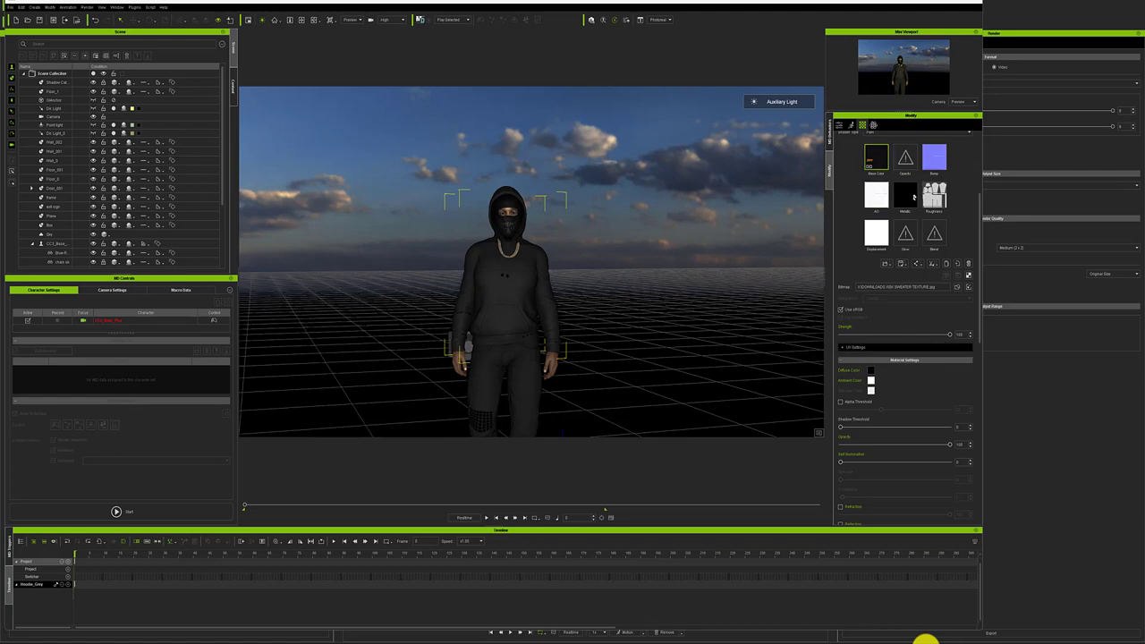
- Change the hoodie material's diffuse colour from black to a mid-grey
left_click(871, 368)
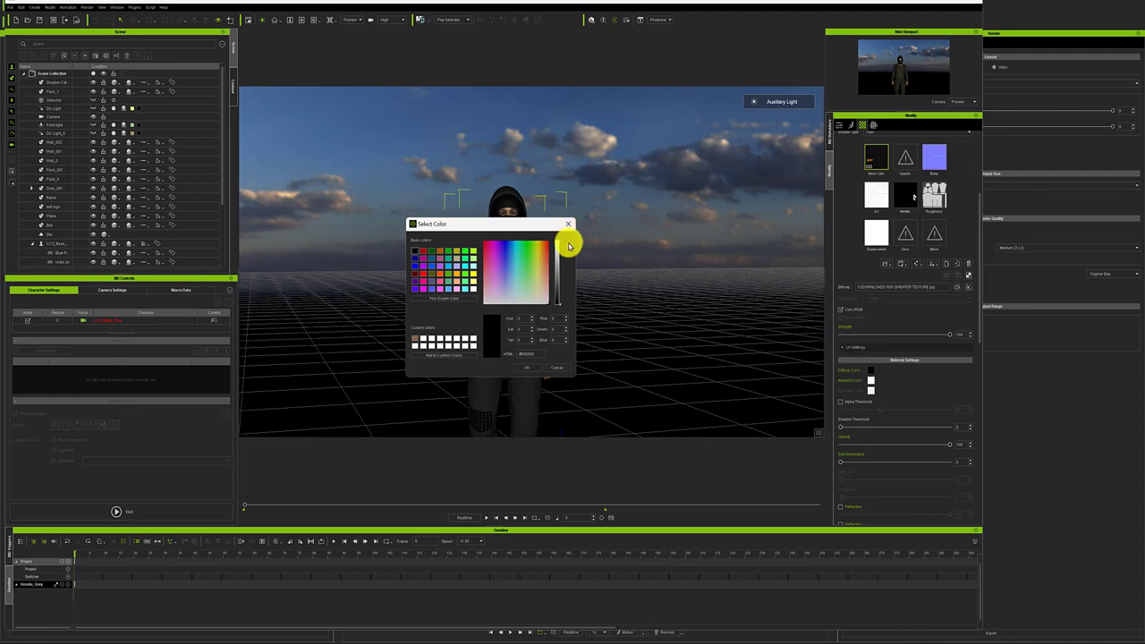
left_click_drag(528, 224, 736, 232)
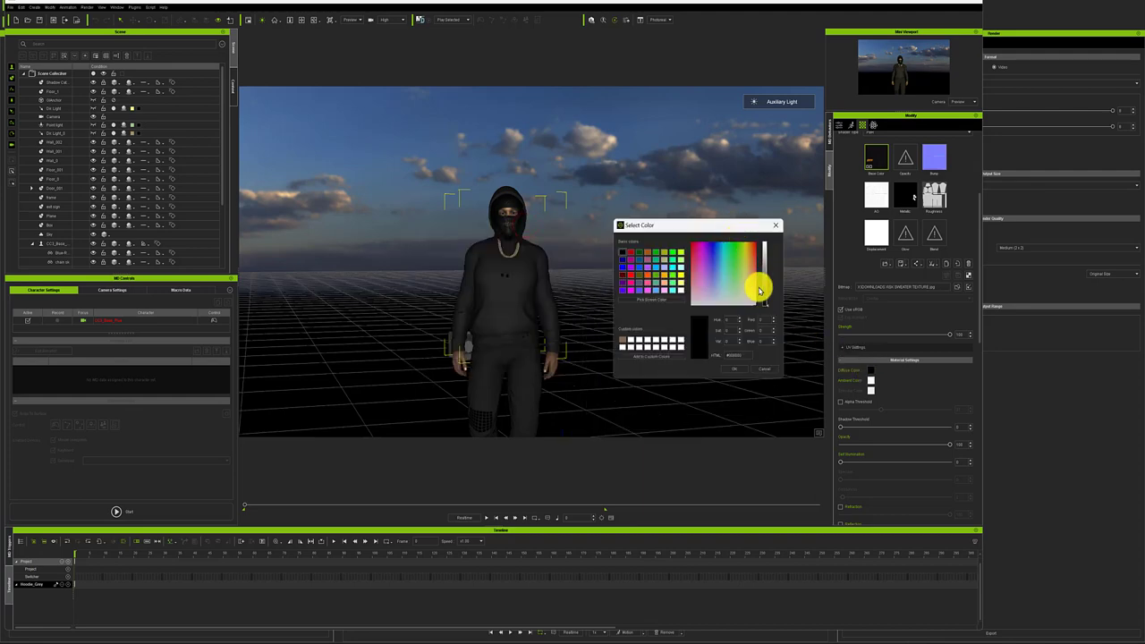
mouse_move(764, 302)
left_mouse_down()
mouse_move(771, 244)
mouse_move(775, 319)
mouse_move(760, 233)
mouse_move(756, 268)
left_mouse_up()
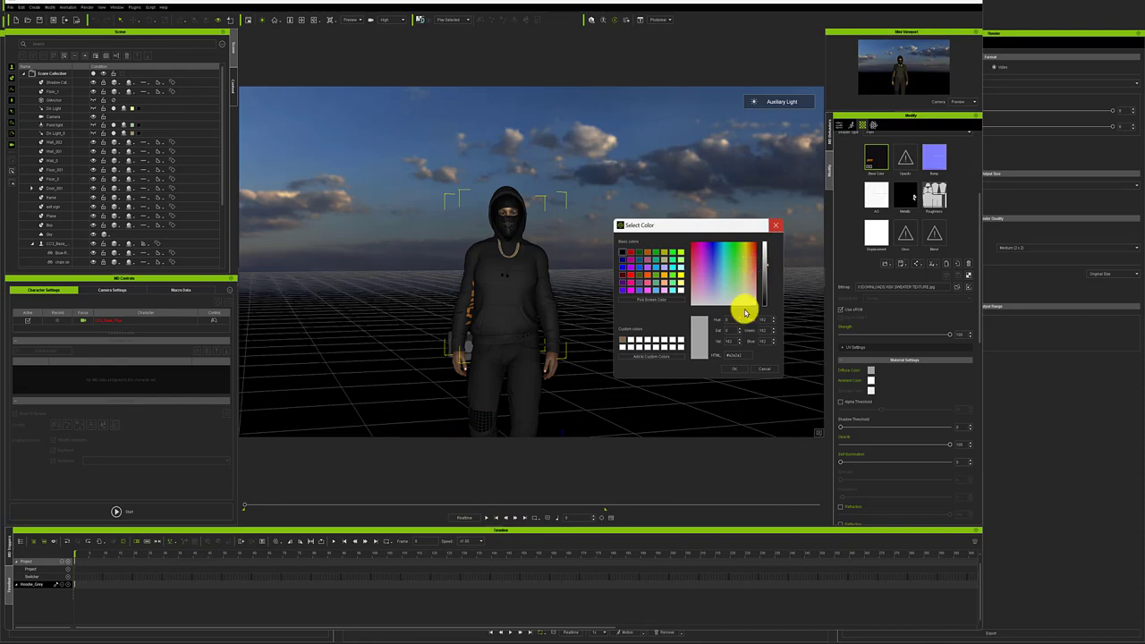
left_click(732, 367)
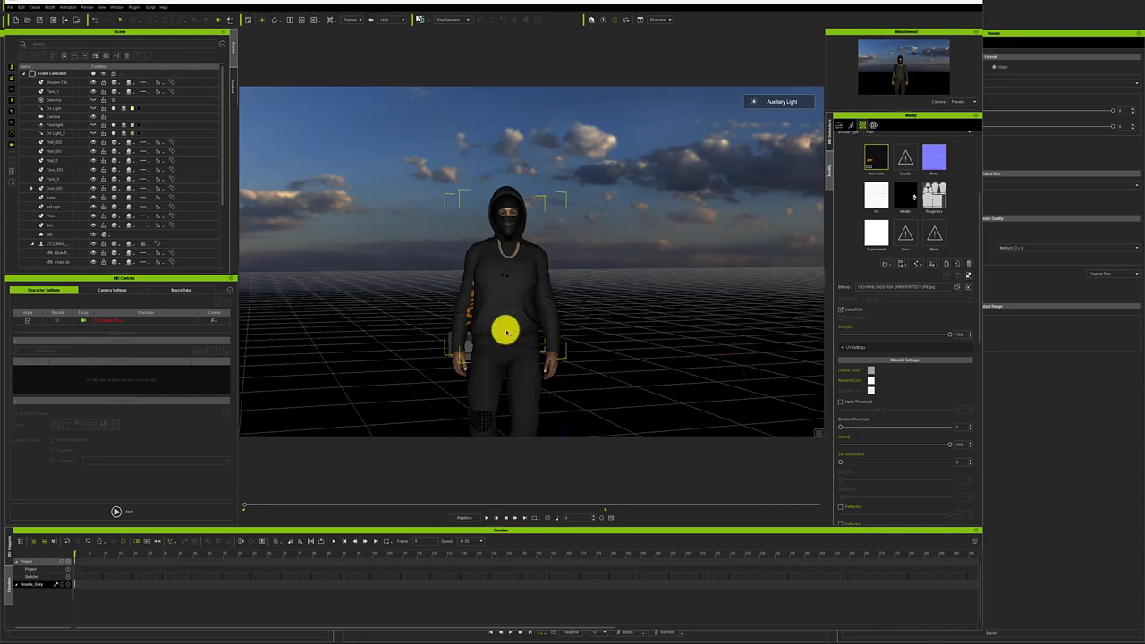
- Set the hoodie's displacement texture strength to 100
mouse_move(505, 332)
right_mouse_down()
mouse_move(397, 343)
mouse_move(503, 353)
mouse_move(512, 336)
right_mouse_up()
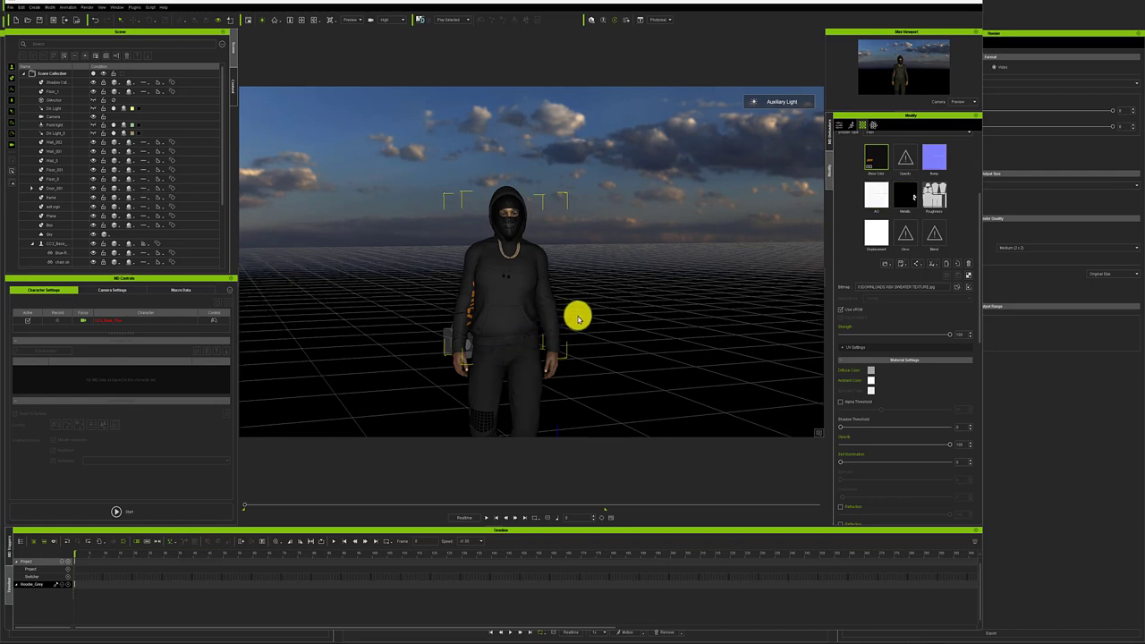
left_click(876, 231)
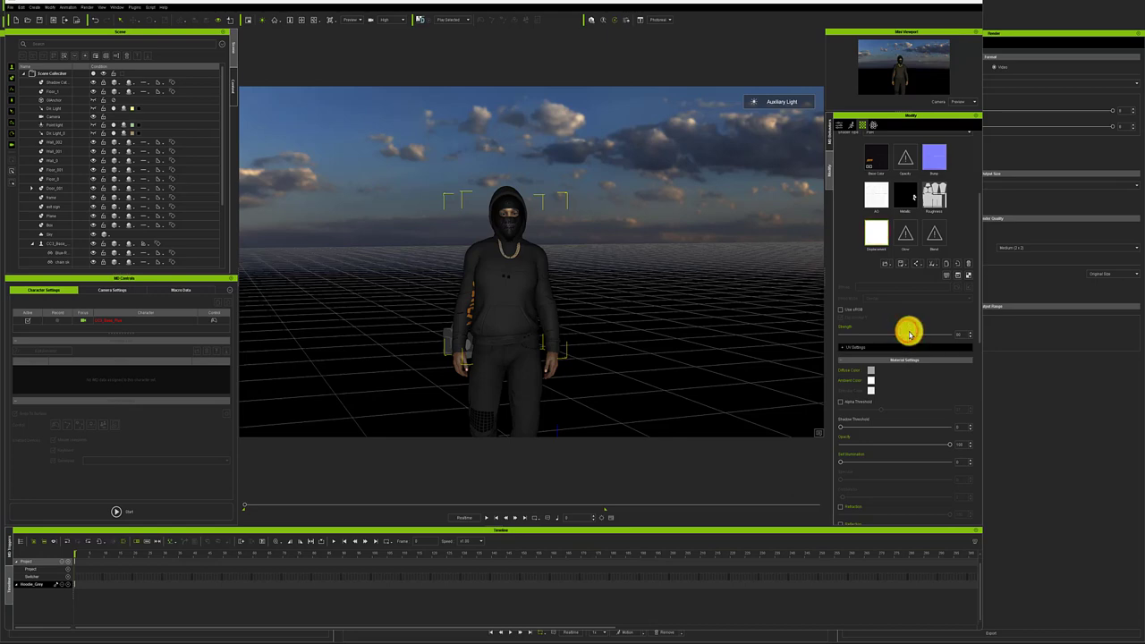
mouse_move(911, 334)
left_mouse_down()
mouse_move(807, 338)
mouse_move(874, 365)
mouse_move(953, 355)
mouse_move(808, 371)
mouse_move(1059, 465)
mouse_move(688, 399)
mouse_move(957, 367)
mouse_move(892, 346)
mouse_move(929, 355)
mouse_move(956, 342)
mouse_move(912, 343)
mouse_move(942, 348)
left_mouse_up()
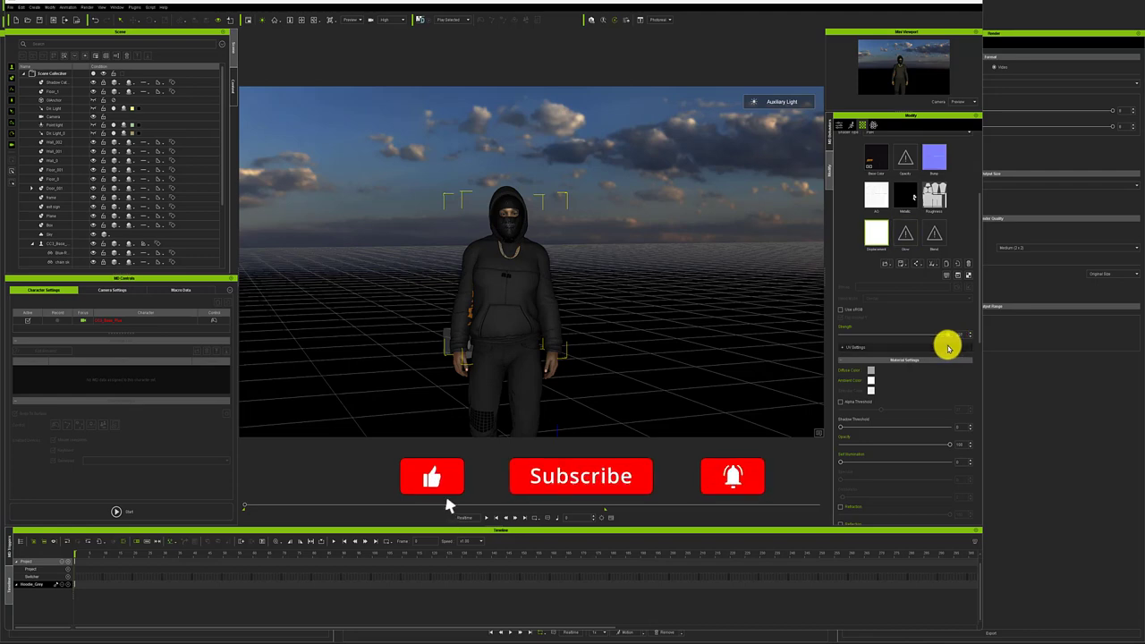
left_click(881, 155)
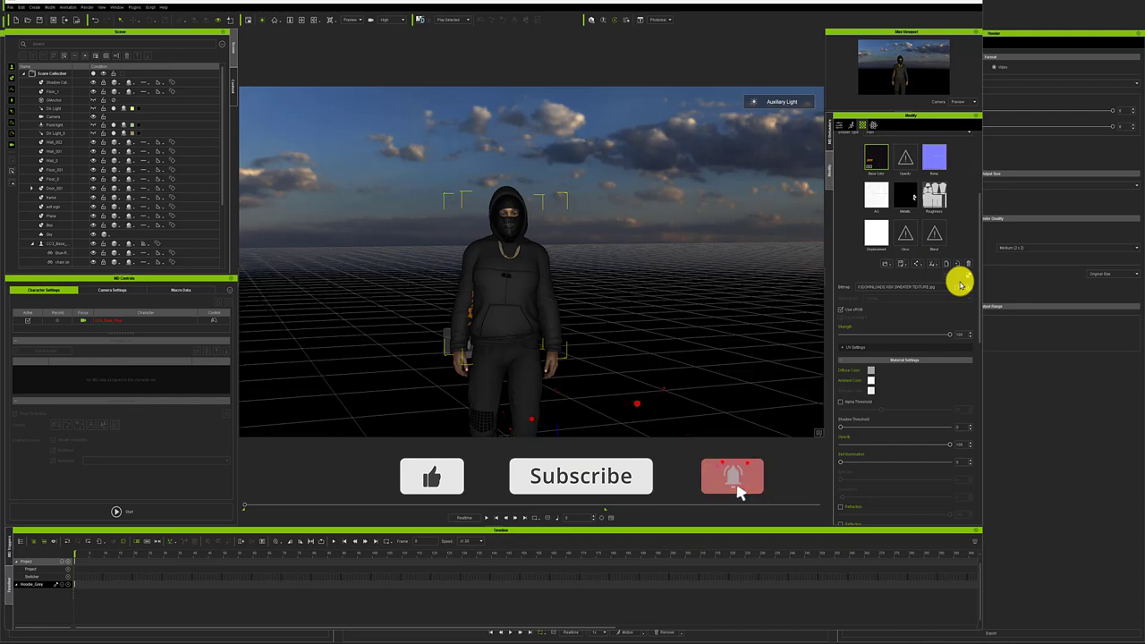
- Expose the base colour texture's offset and tiling options, keeping U/V tiling proportional
scroll(922, 331, "down", 3)
scroll(902, 351, "down", 5)
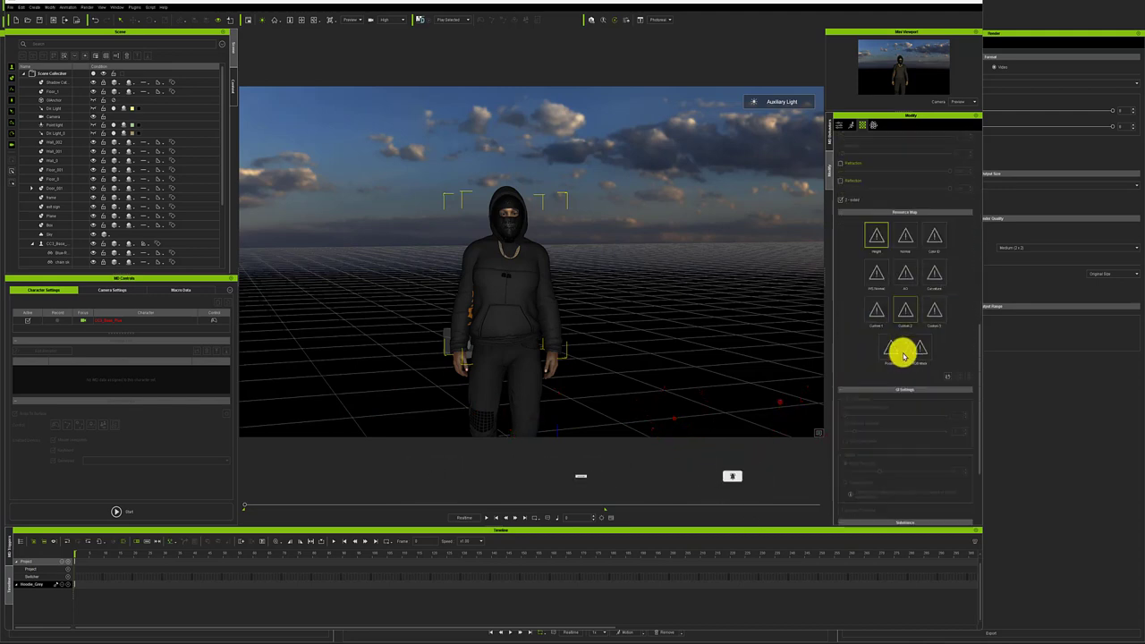
scroll(887, 434, "down", 1)
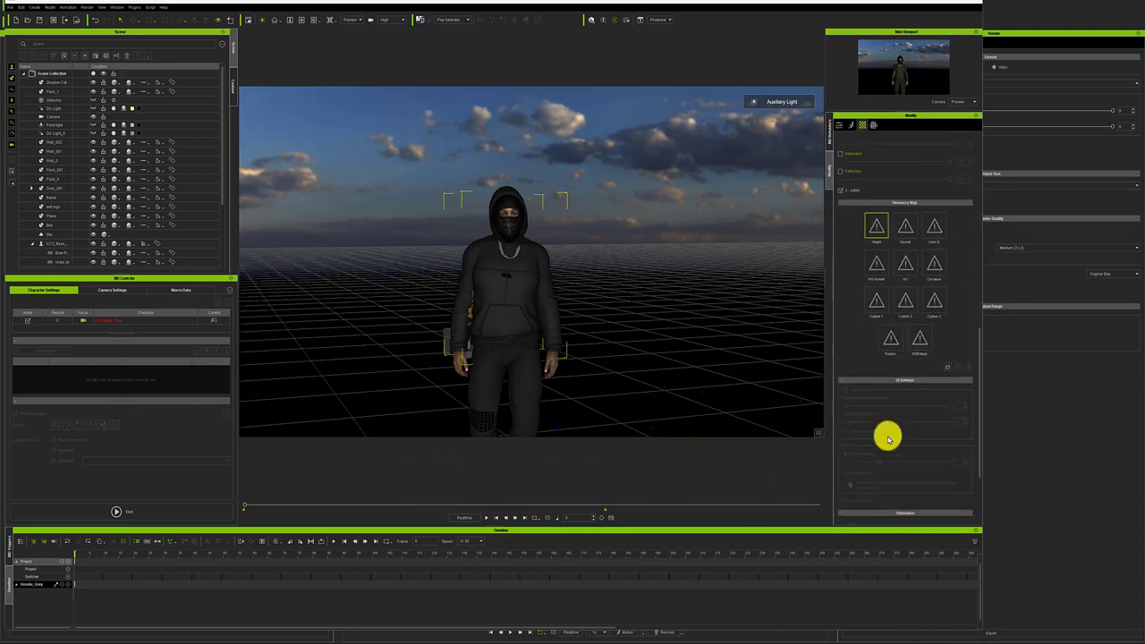
scroll(888, 435, "up", 5)
scroll(886, 435, "up", 2)
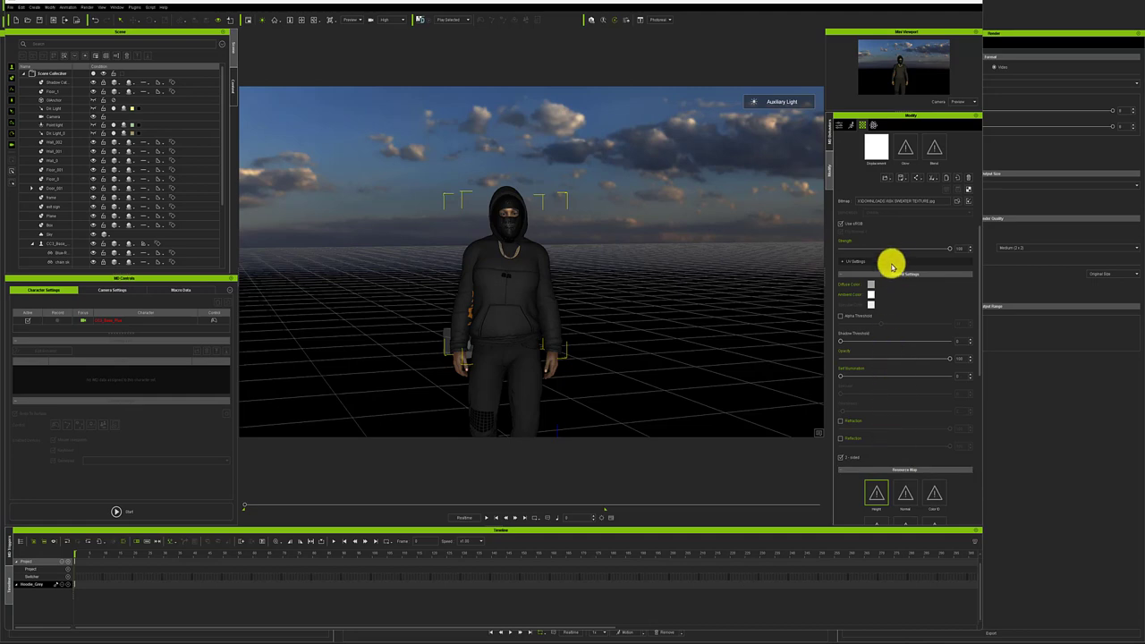
left_click(889, 263)
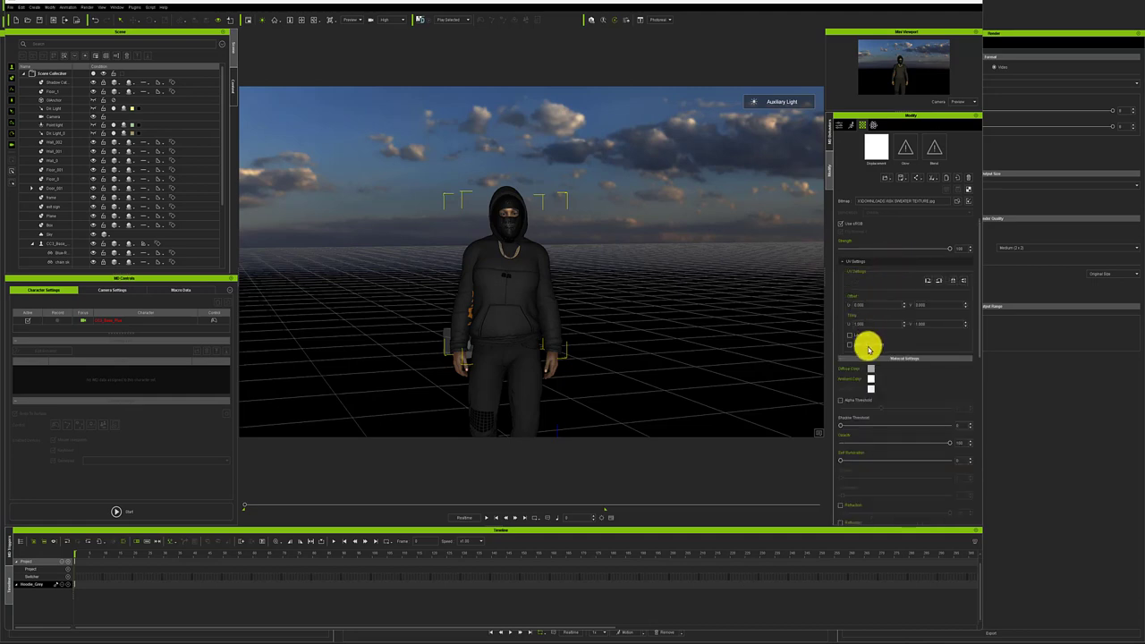
double_click(893, 307)
type("-0.057")
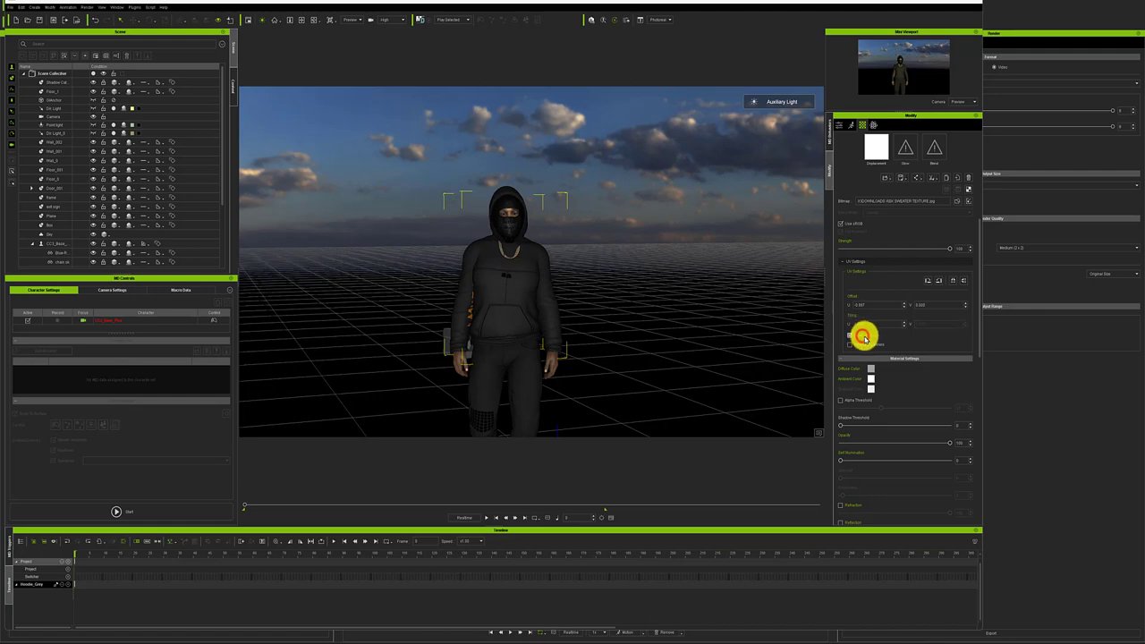
left_click(864, 337)
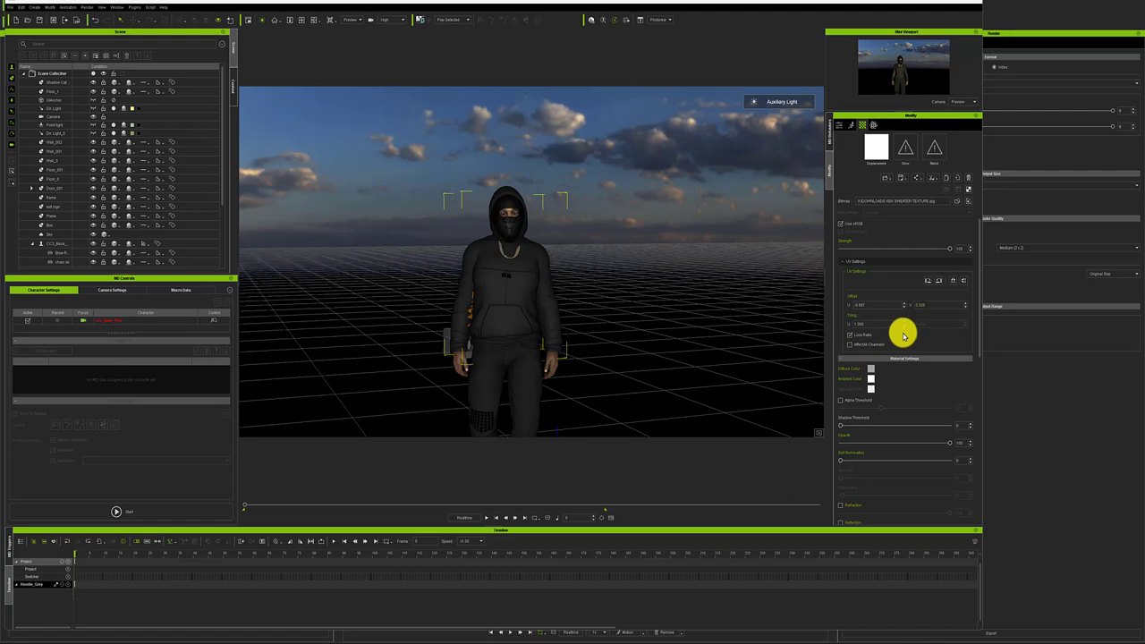
- Set the sweater texture's vertical offset V to -0.307
left_click(905, 305)
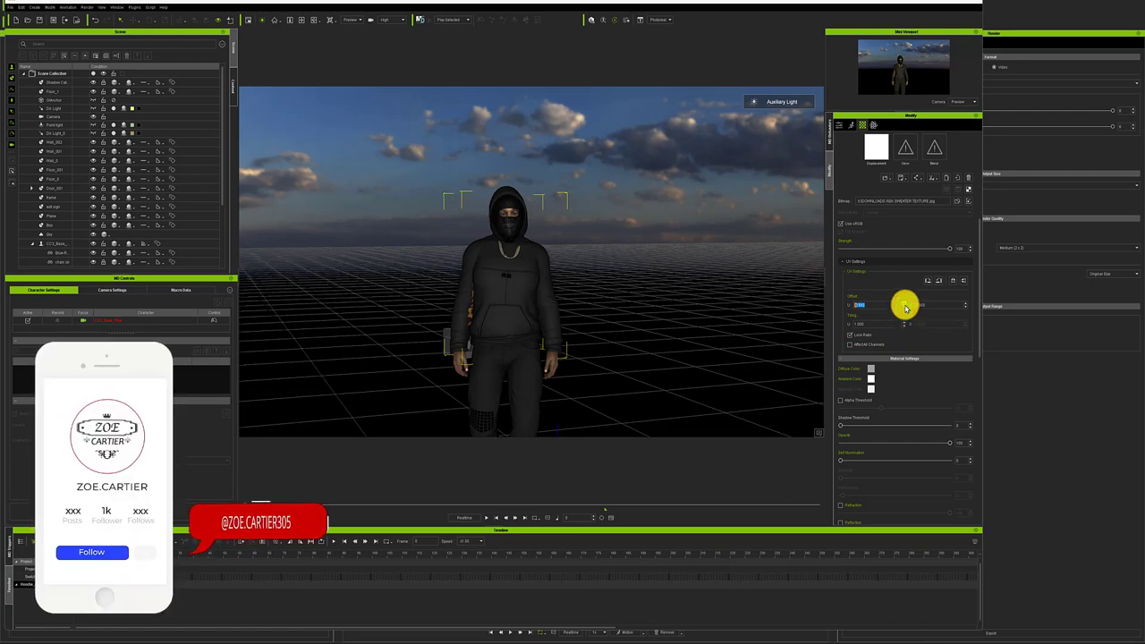
left_click(934, 305)
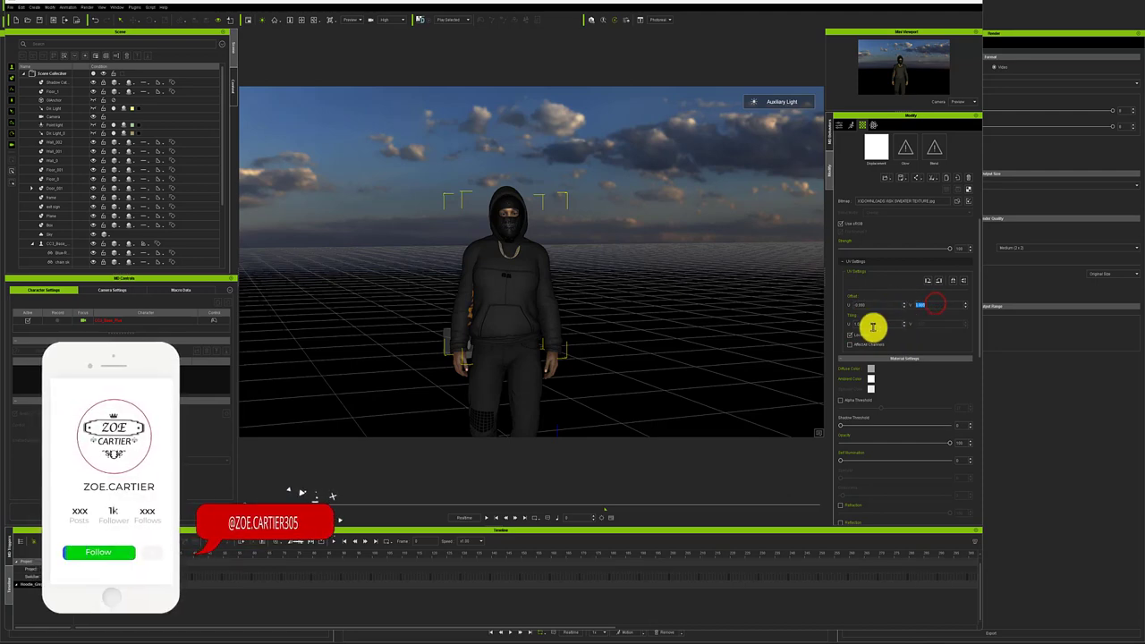
key("BackSpace")
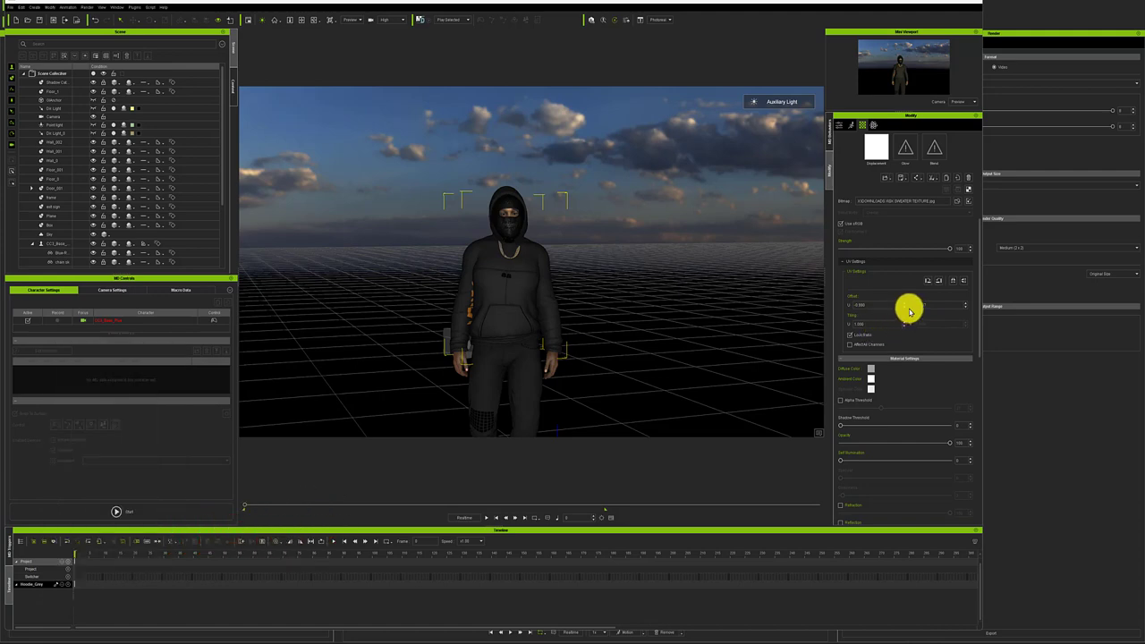
key("Return")
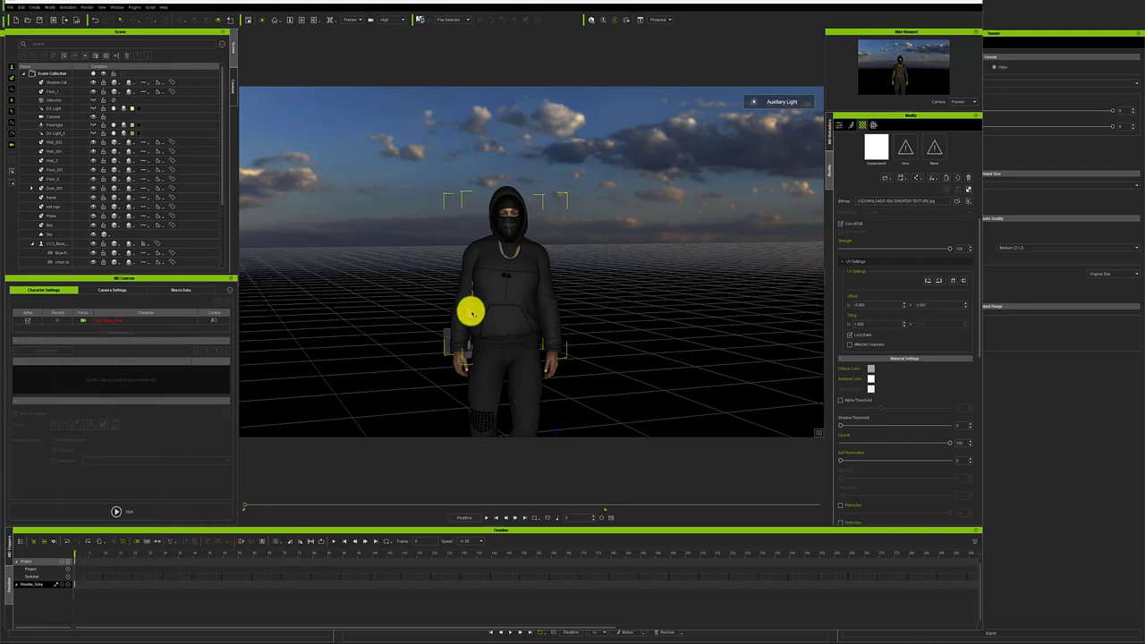
- Zoom and orbit below the hoodie to inspect where the orange print lands
scroll(468, 309, "up", 3)
scroll(465, 325, "up", 3)
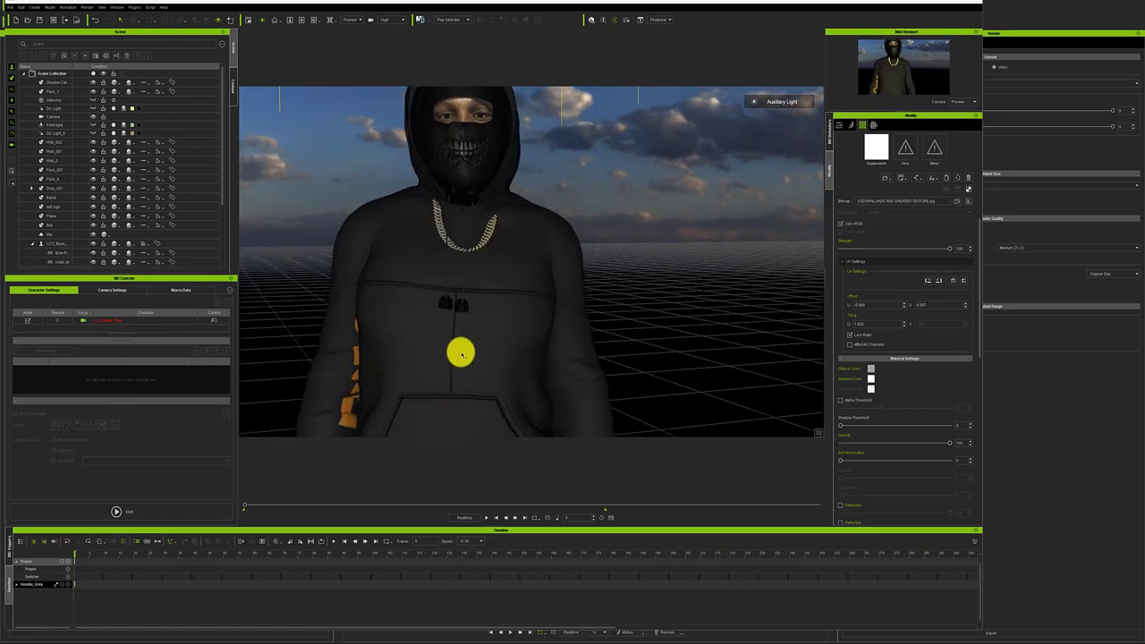
right_click_drag(474, 347, 525, 288)
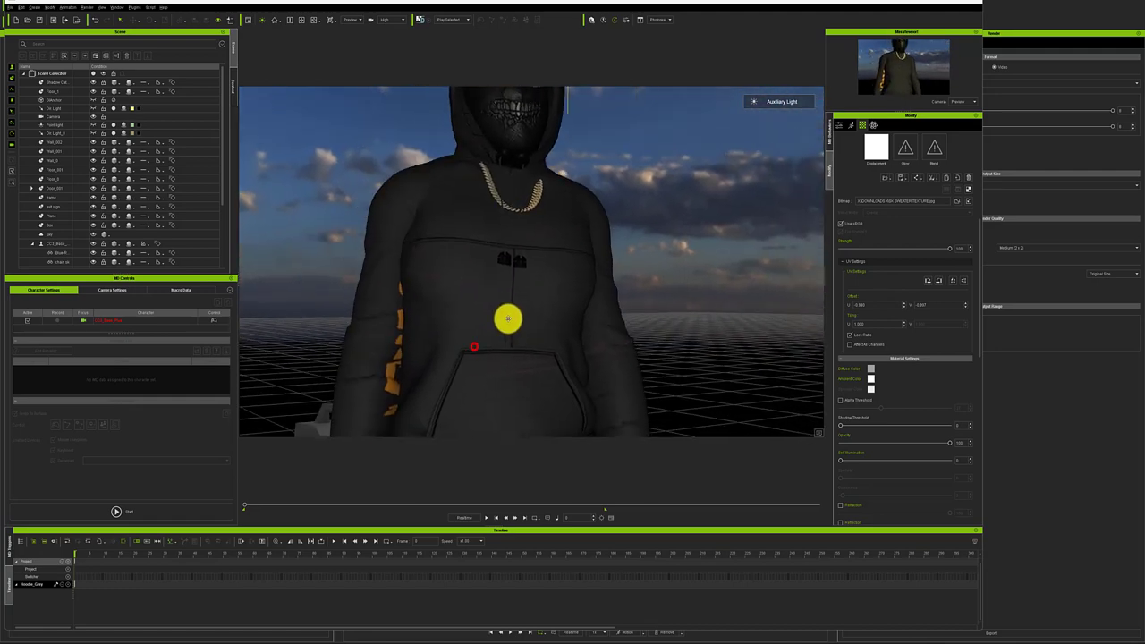
left_click(877, 306)
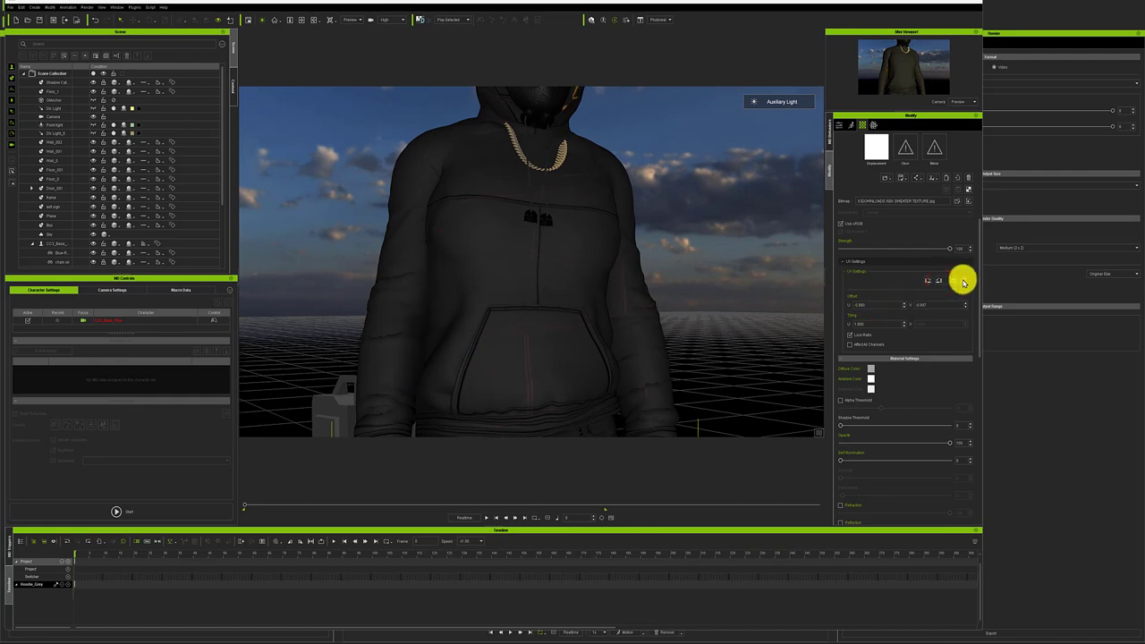
- Cycle the UV flip/rotate buttons until SEVEN sits across the hoodie chest
left_click(962, 280)
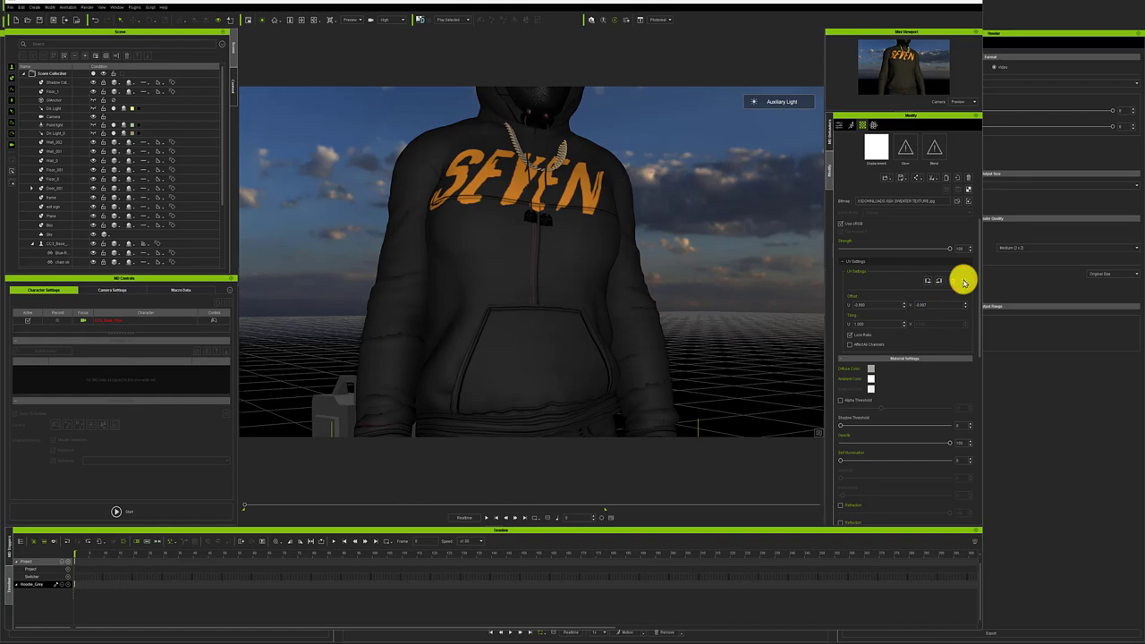
key("z")
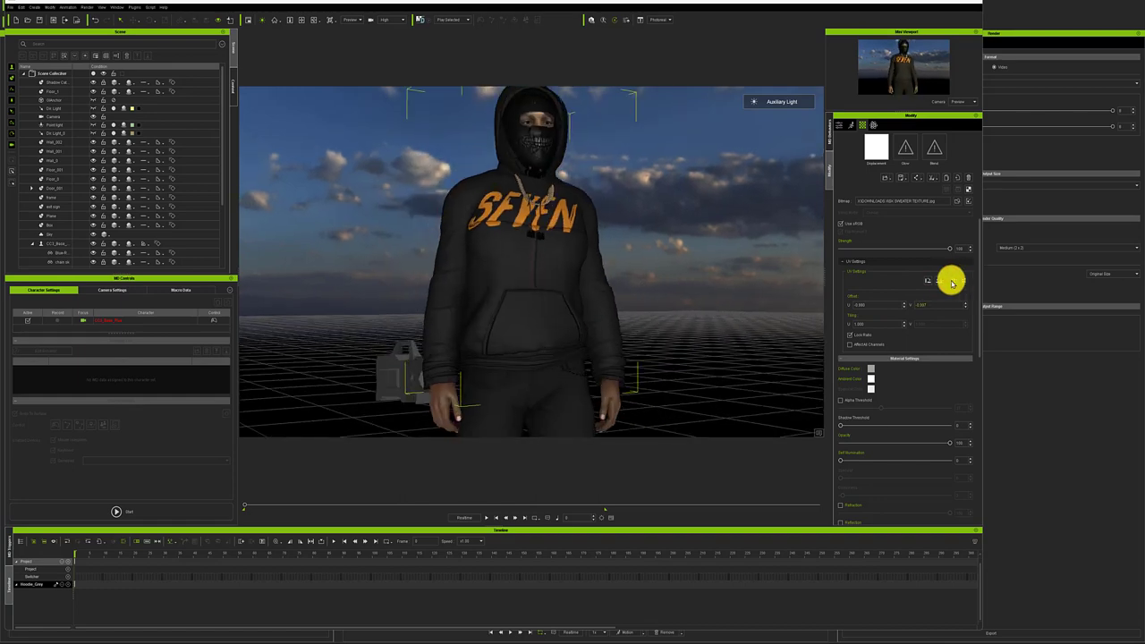
left_click(926, 281)
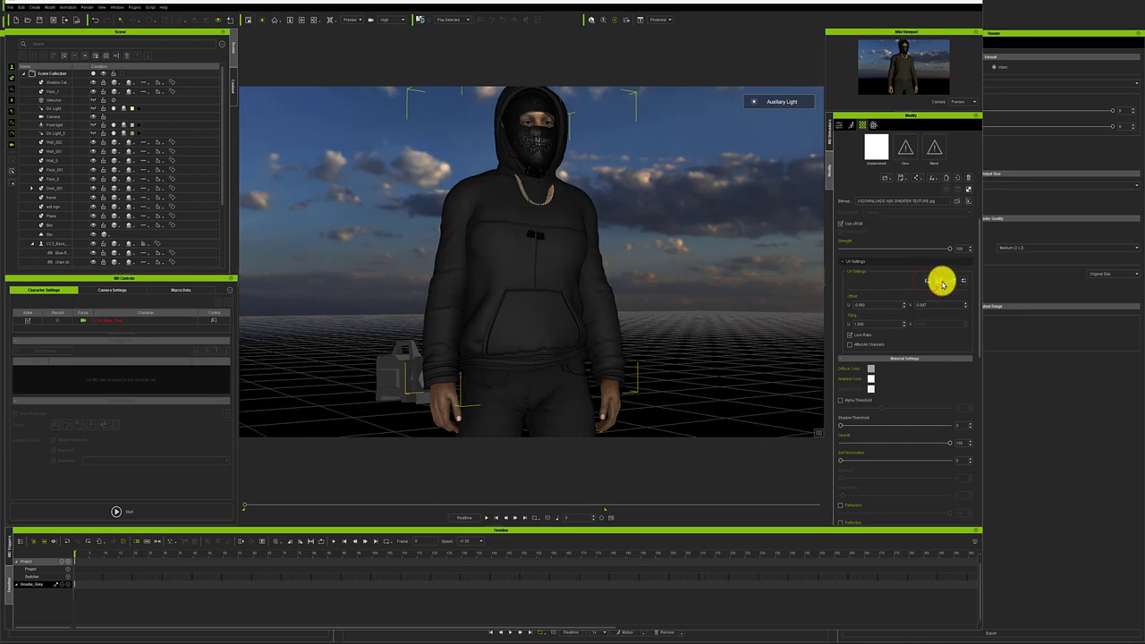
left_click(942, 283)
left_click(953, 281)
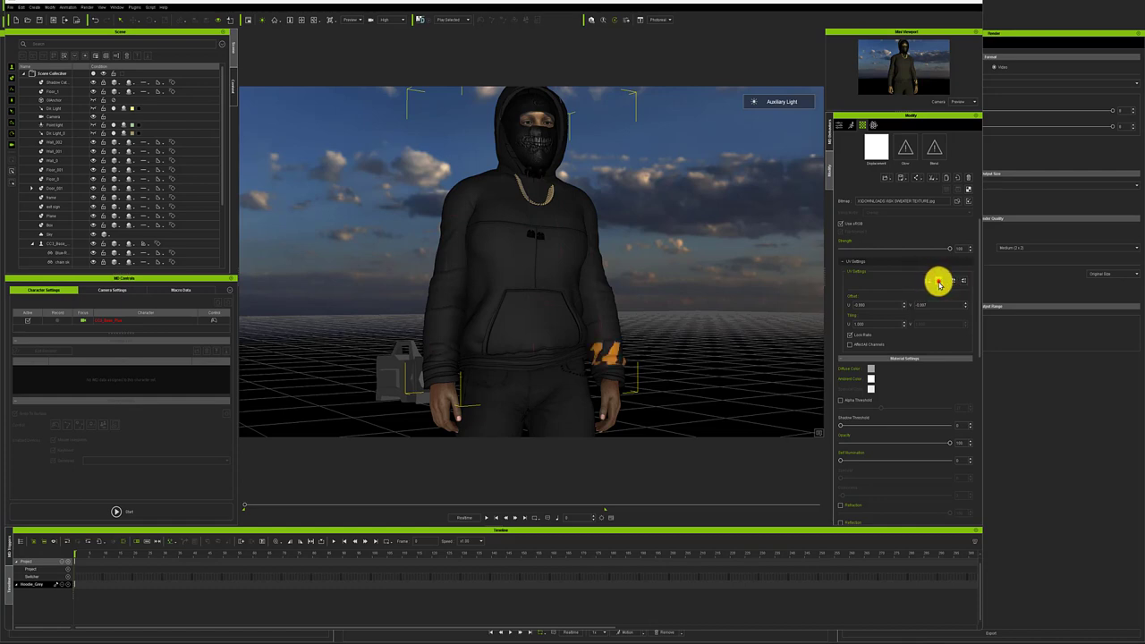
left_click(939, 283)
left_click(939, 283)
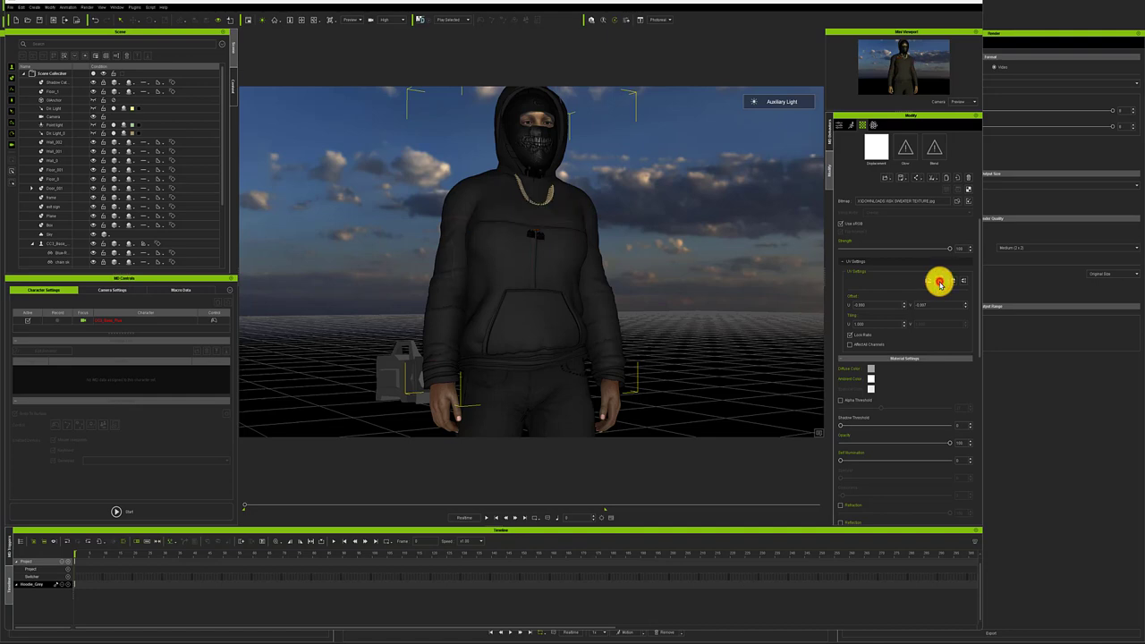
left_click(939, 282)
left_click(939, 283)
left_click(939, 282)
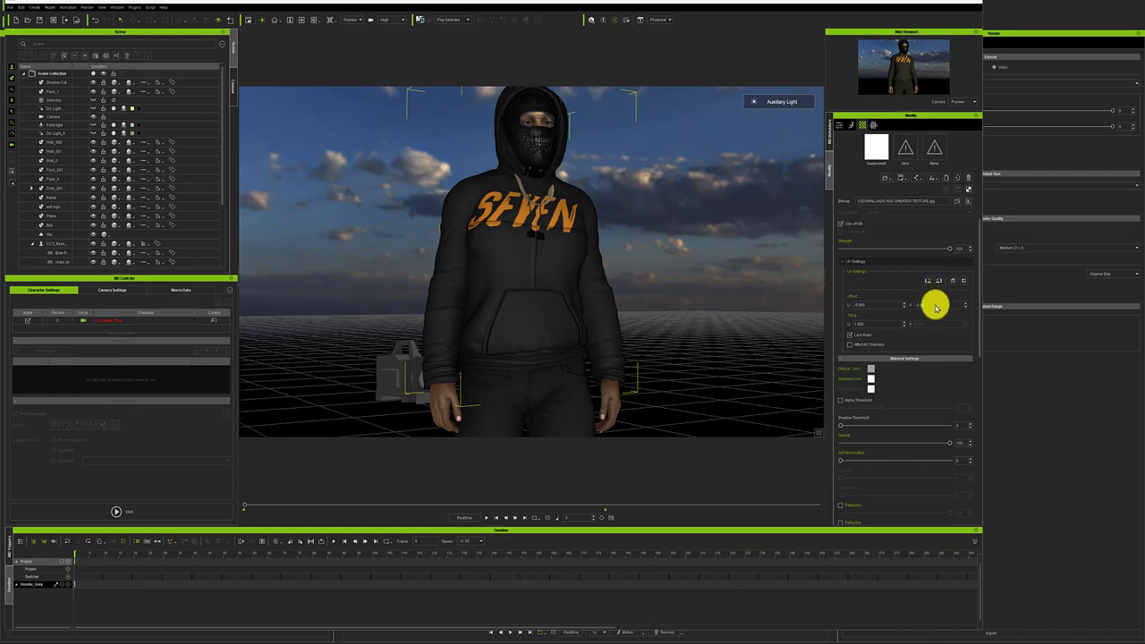
- Set both texture offsets U and V to 0.000, then zoom out to view the centred print
double_click(932, 305)
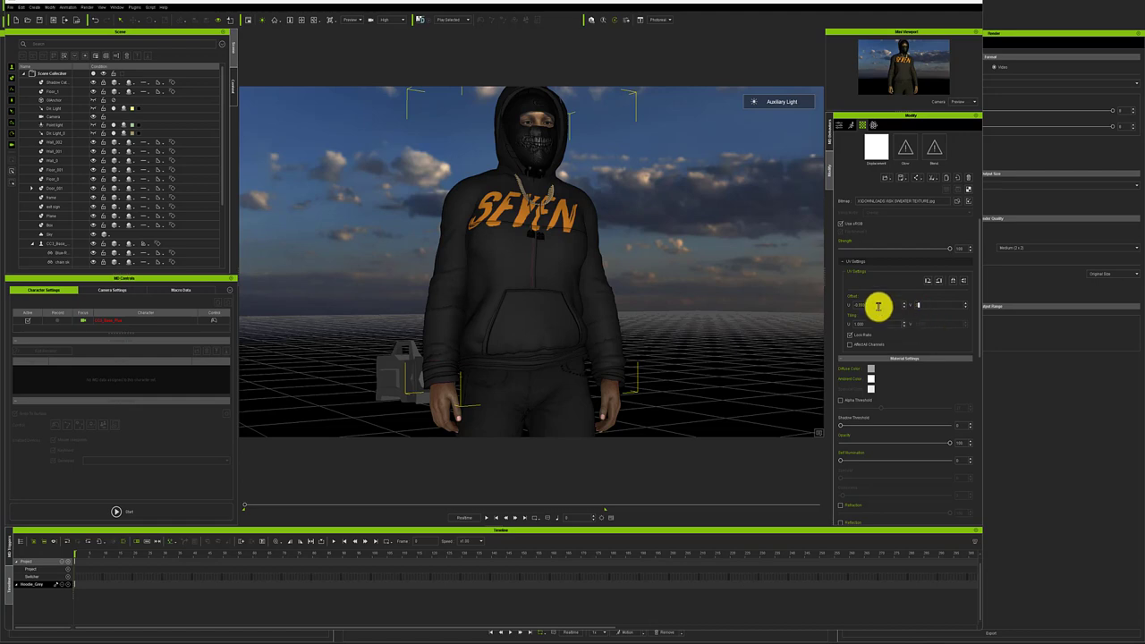
left_click_drag(878, 306, 852, 305)
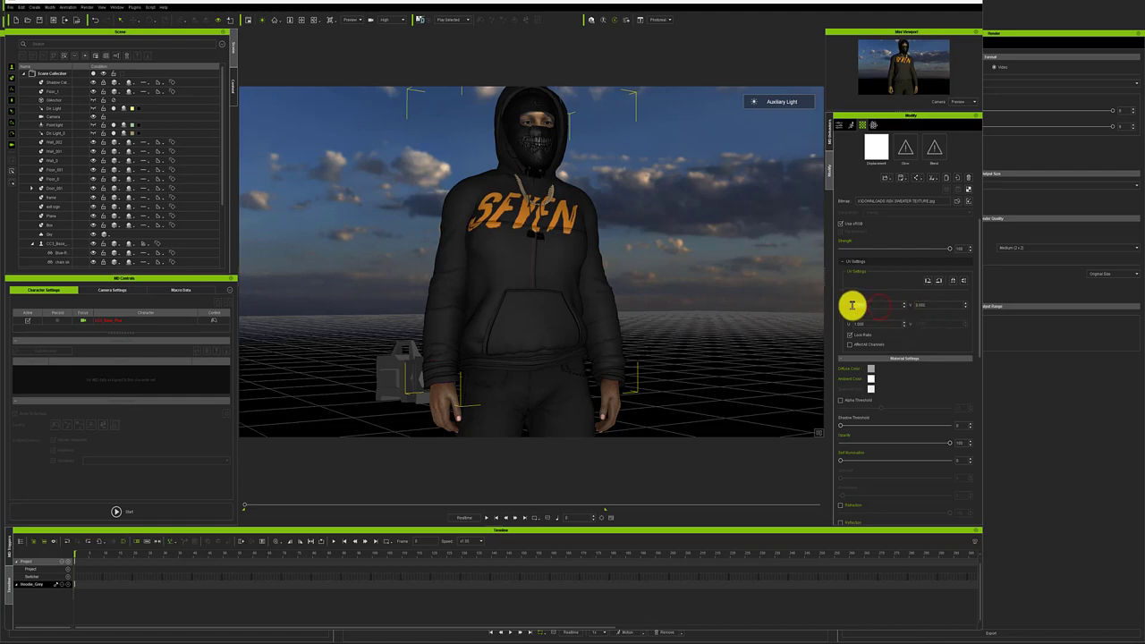
left_click(923, 335)
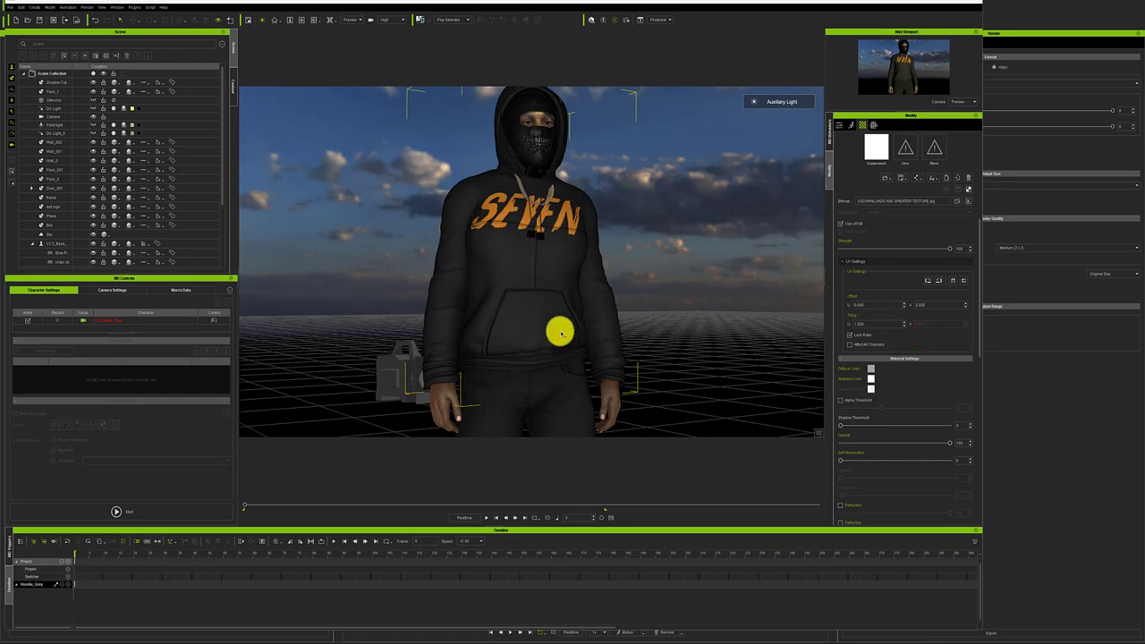
scroll(556, 331, "down", 2)
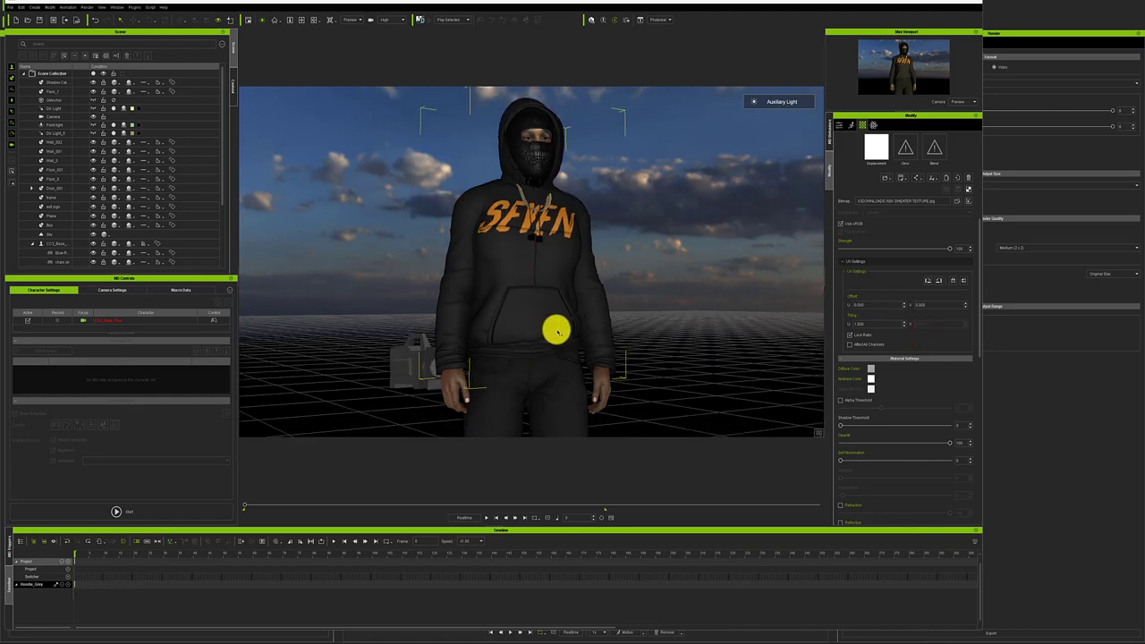
scroll(556, 331, "down", 2)
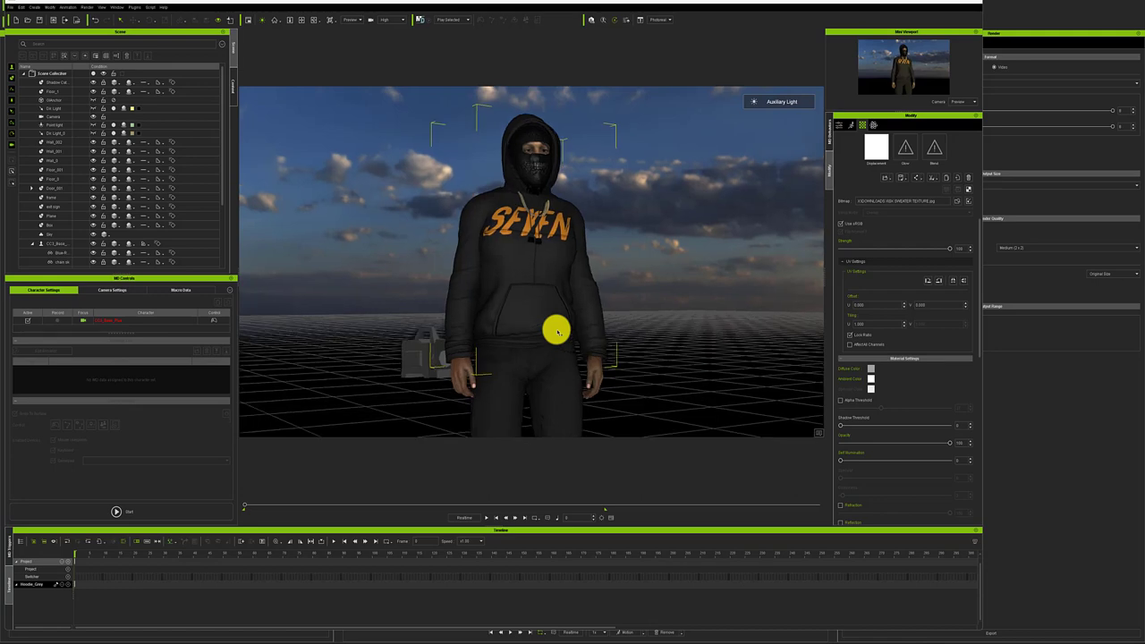
scroll(557, 332, "down", 1)
- Save the iClone project with Ctrl+S
key("ctrl+s")
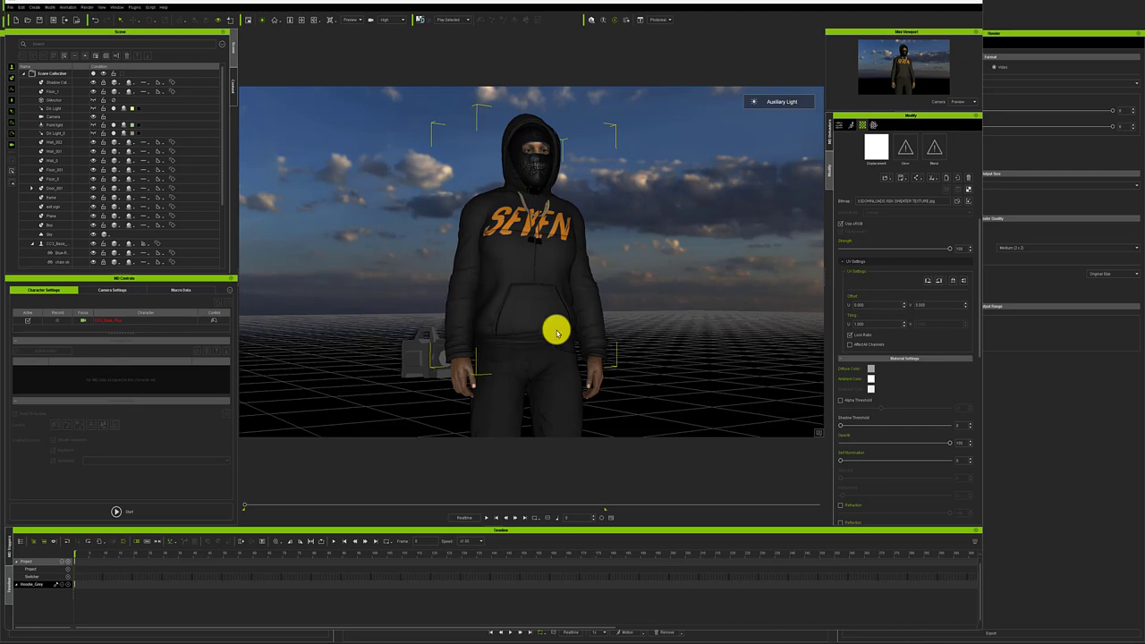